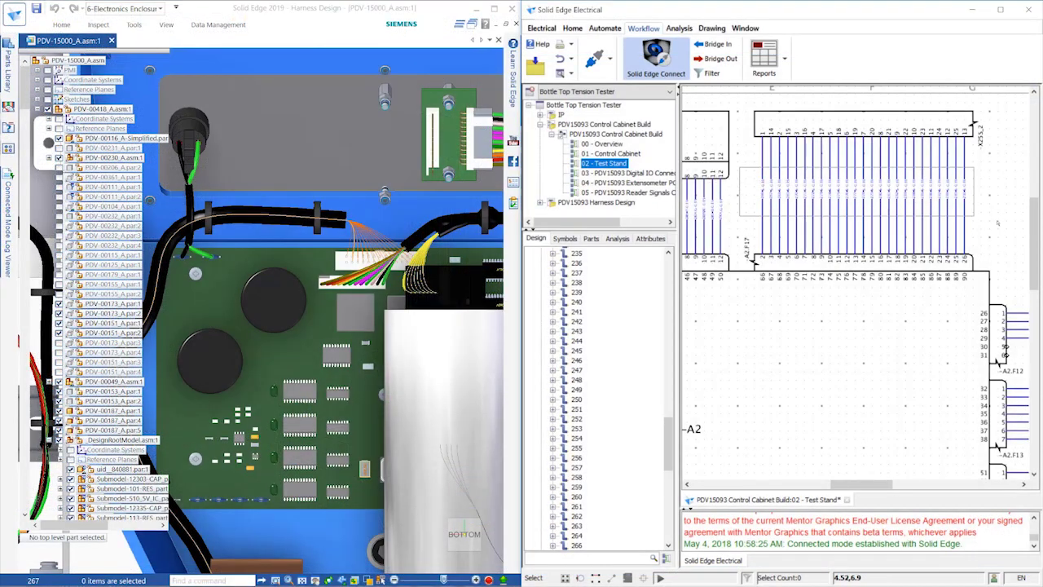
Step: Box-select the wire bundle on the 02 - Test Stand sheet and bring up its actions
left_click_drag(997, 221, 996, 220)
right_click(1004, 350)
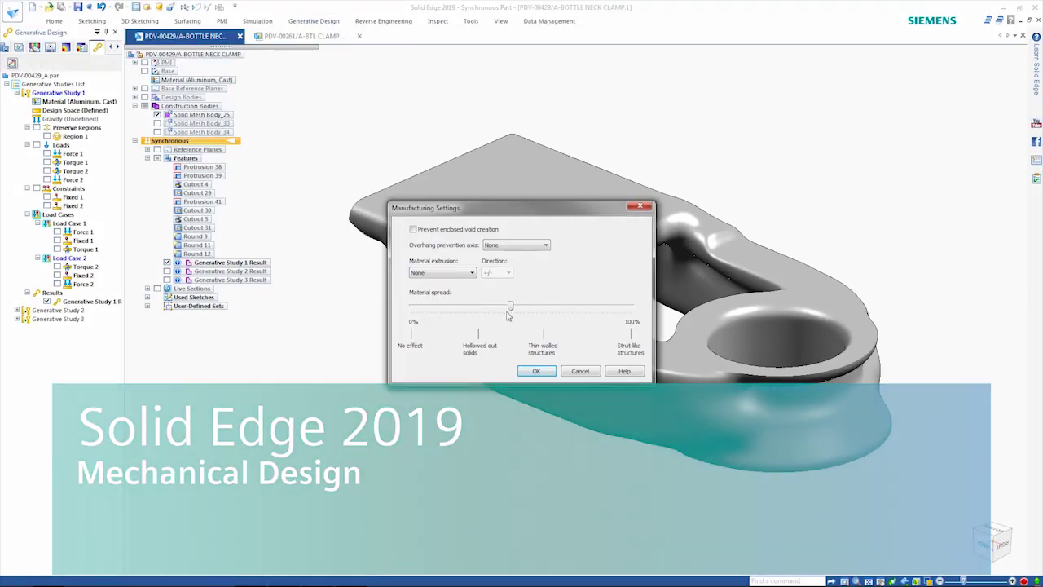
Step: Sweep the material spread 0–100%, paint the clamp with Part Painter, then open the Aluminum, 1060 Material Table
left_click_drag(510, 305, 637, 322)
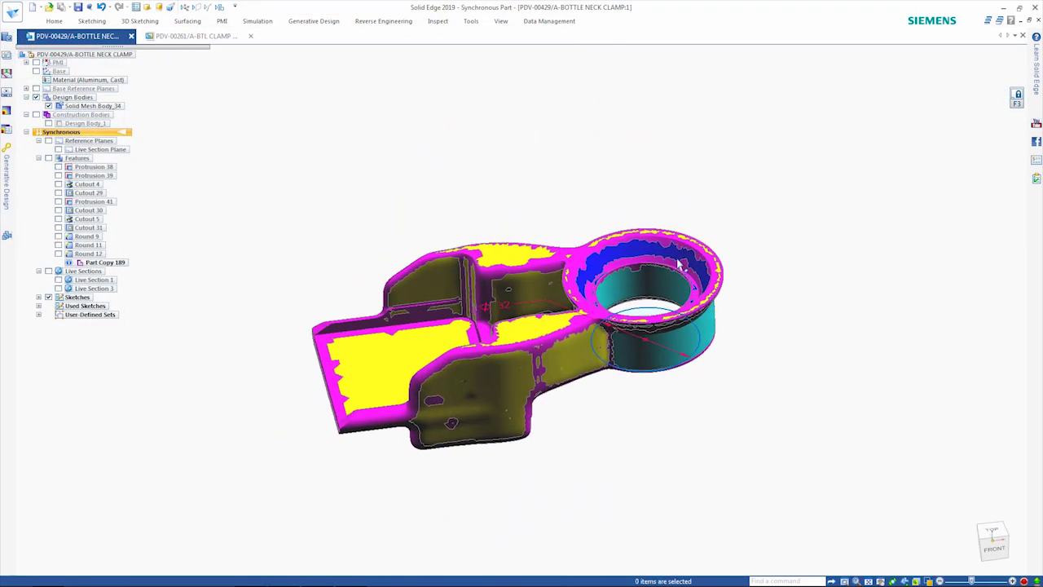
left_click(501, 21)
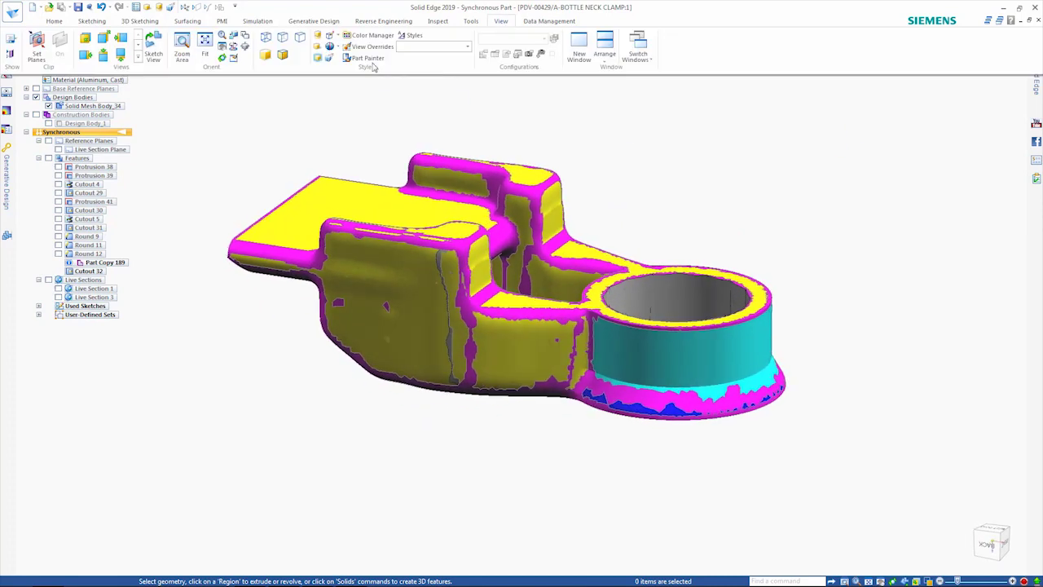
left_click(373, 42)
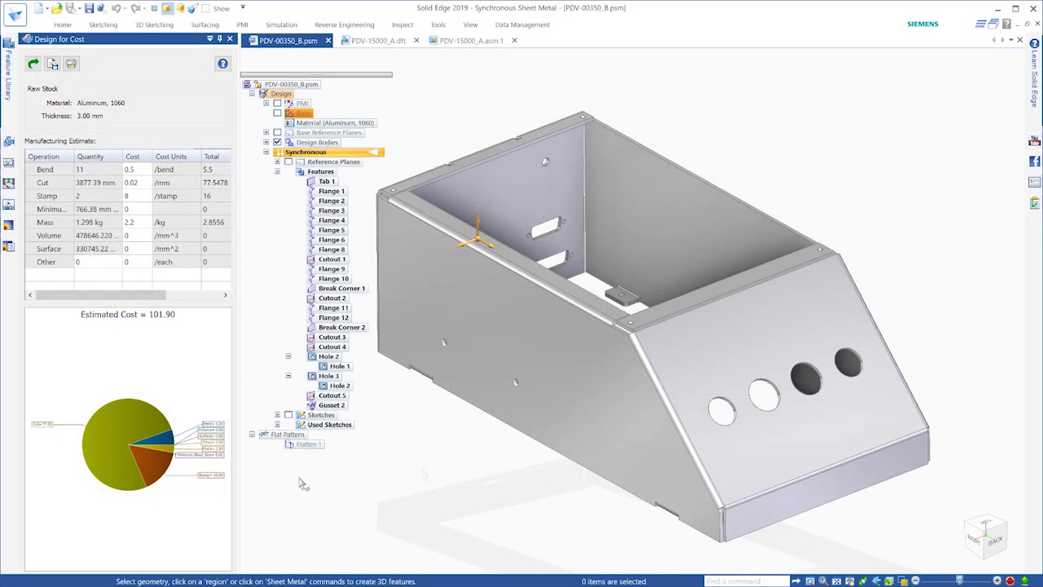
double_click(350, 124)
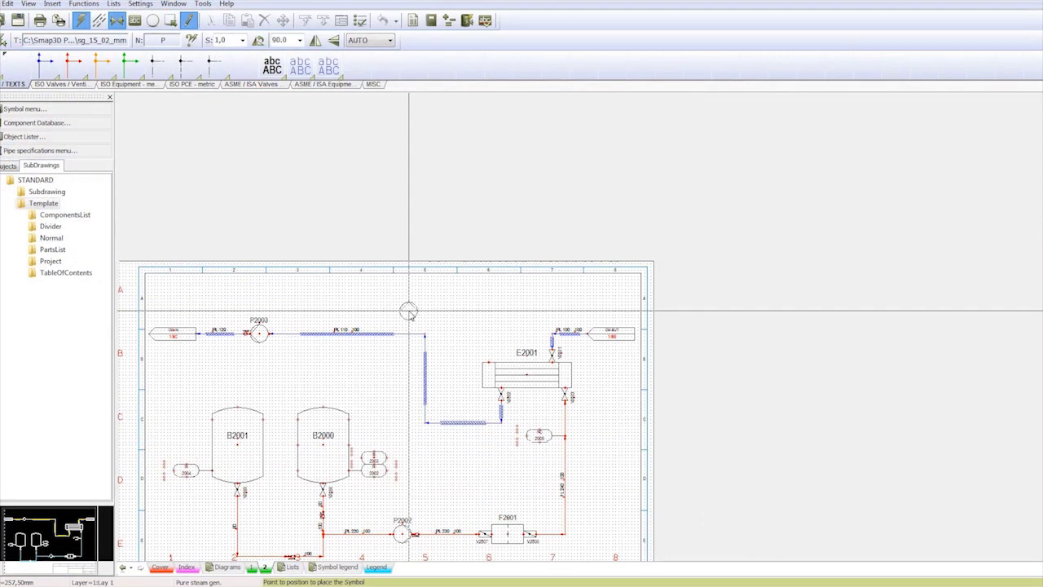
Step: Place pump P3000 above the PL 110 pipeline and confirm its component data
left_click(386, 308)
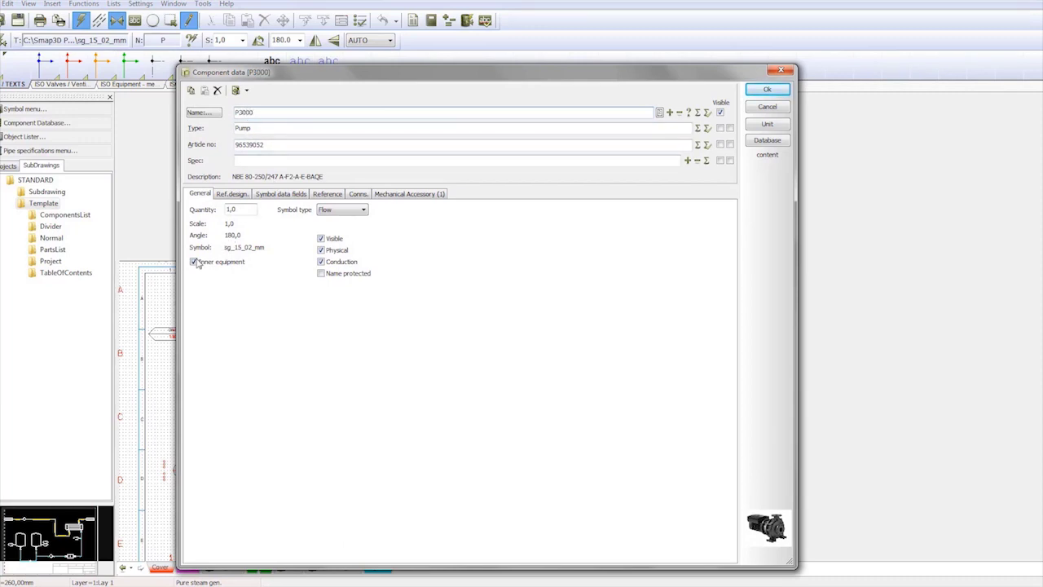
left_click(771, 90)
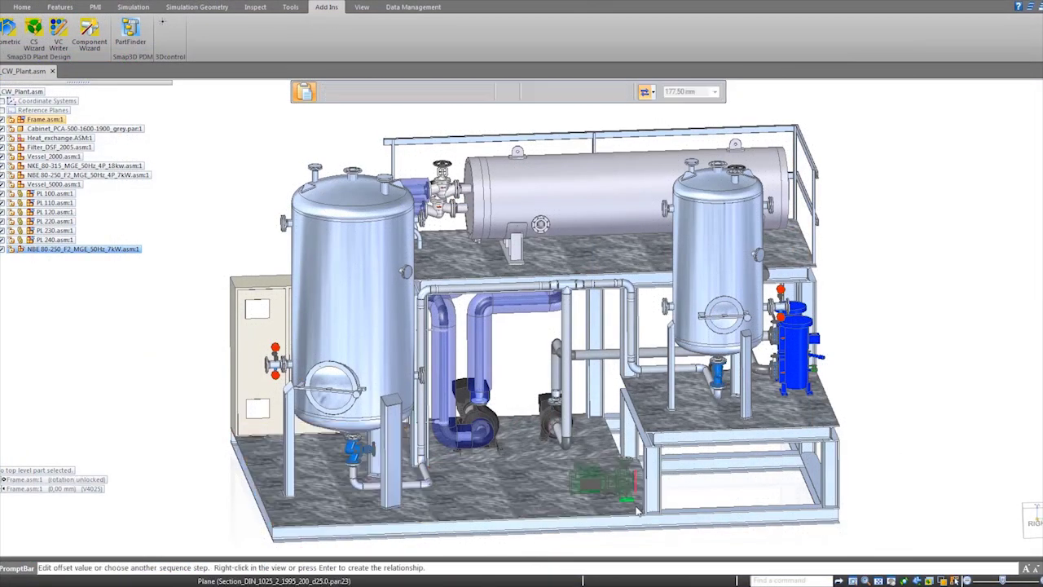
key("Return")
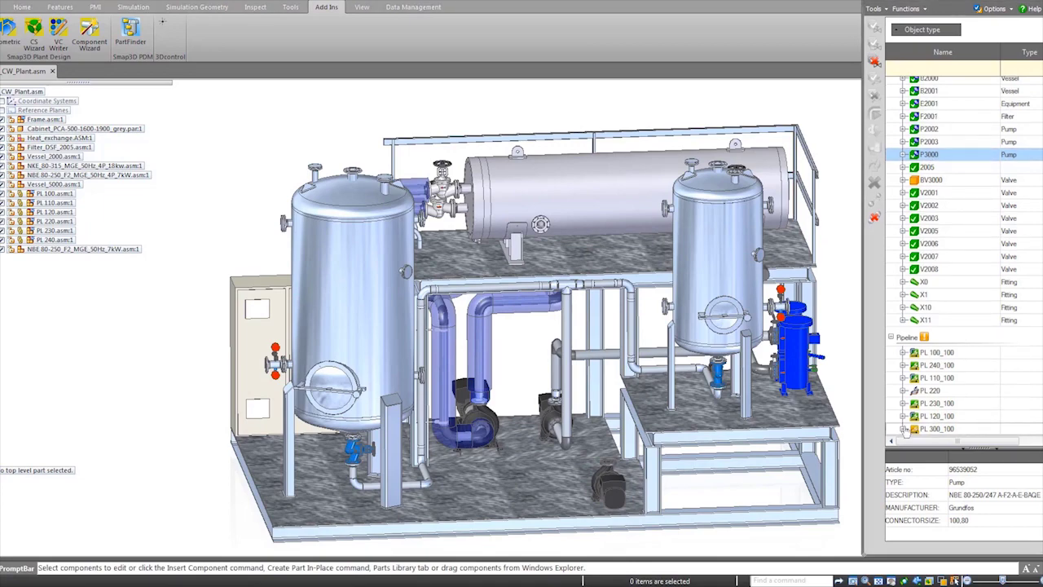
Step: Expand pipeline PL 300_100 and show its from/to points in the plant model
left_click(904, 429)
right_click(917, 405)
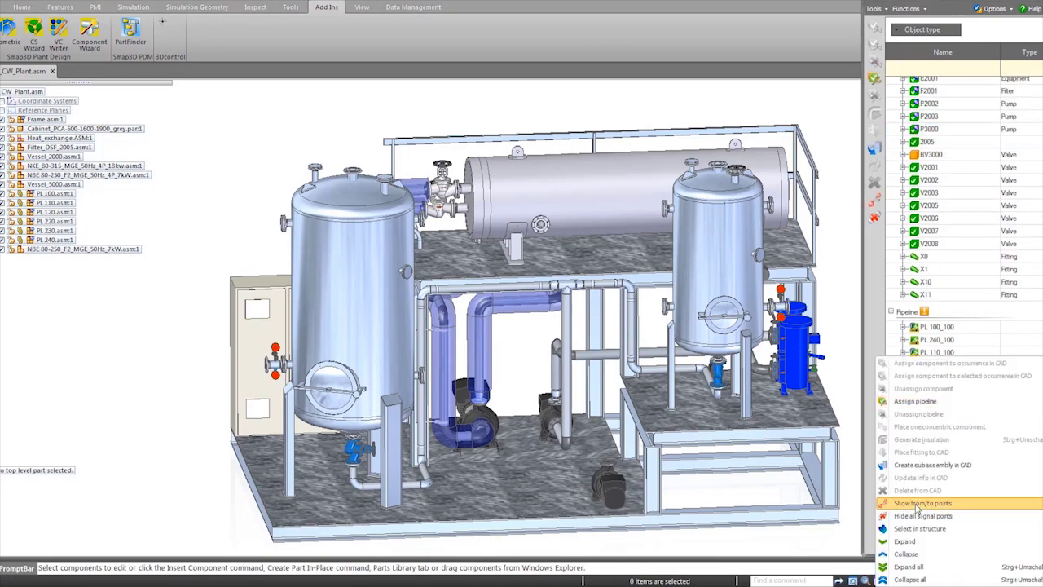
left_click(918, 503)
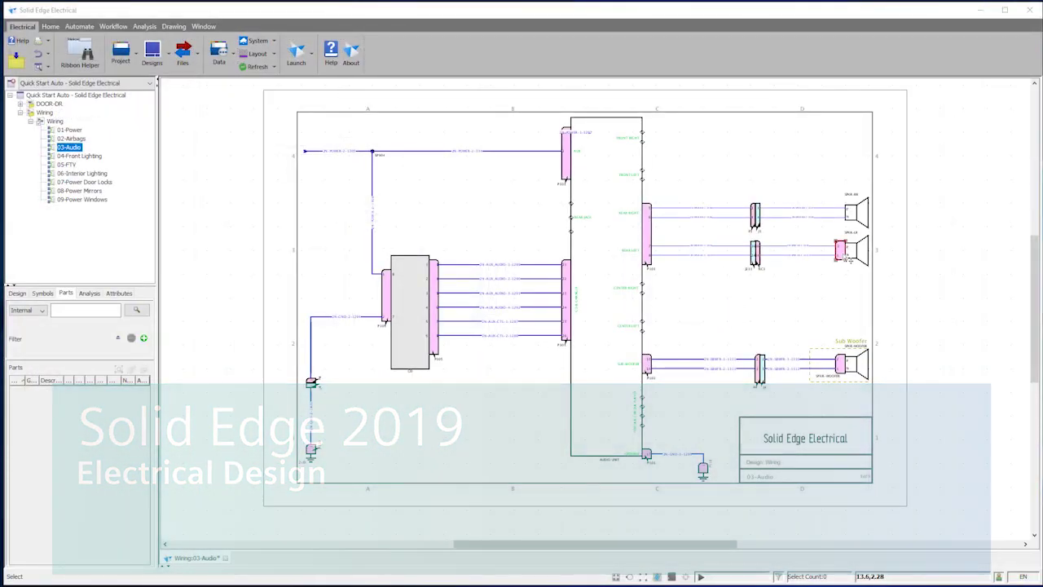
Step: Generate harness connector P923 on speaker SPKR-RR, then pan the DOOR-DR diagram to ILC1 and ILC2
scroll(850, 258, "up", 5)
scroll(813, 199, "up", 3)
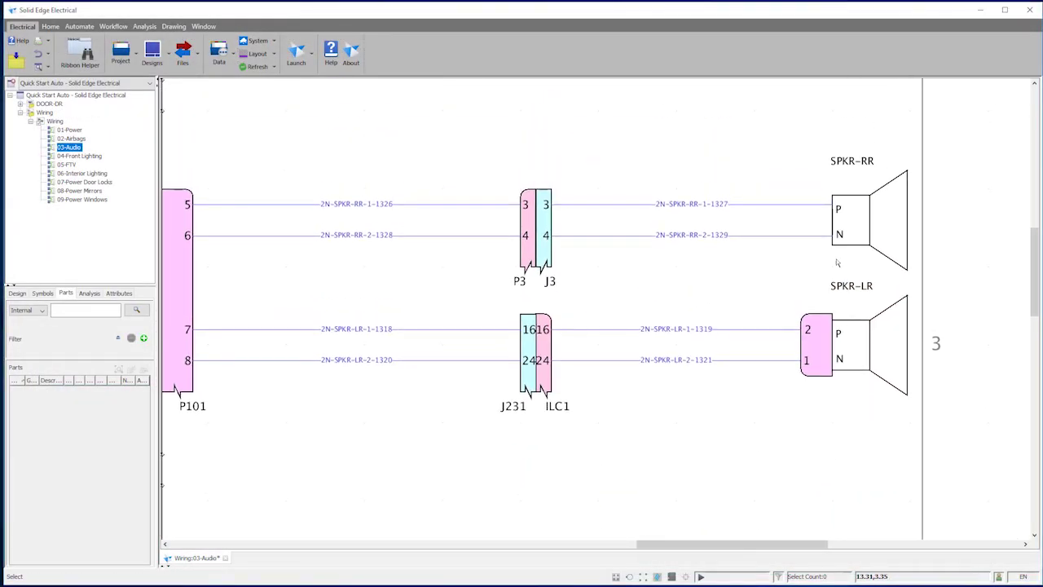
right_click(862, 228)
left_click(922, 329)
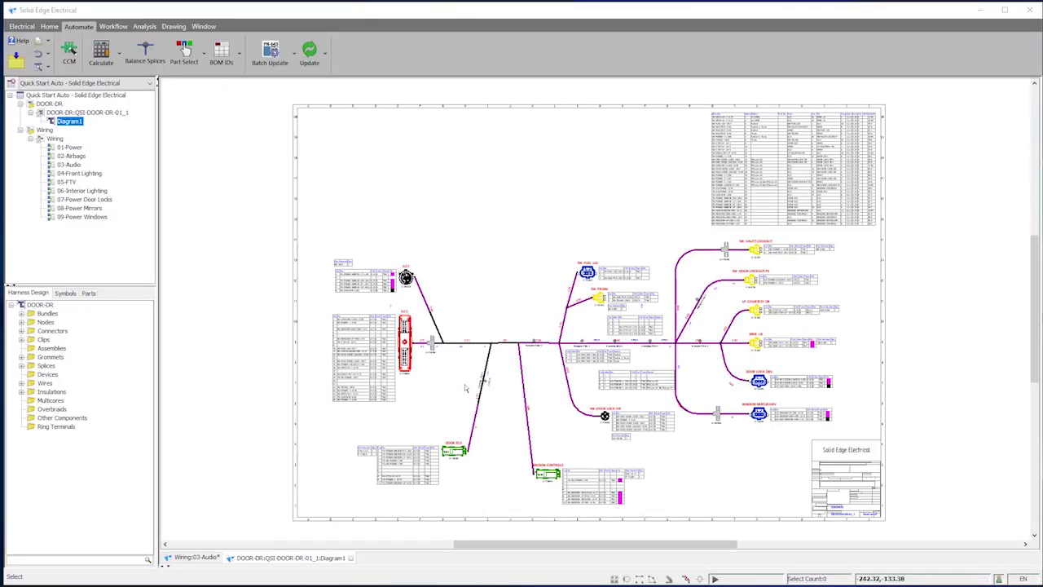
scroll(467, 388, "up", 3)
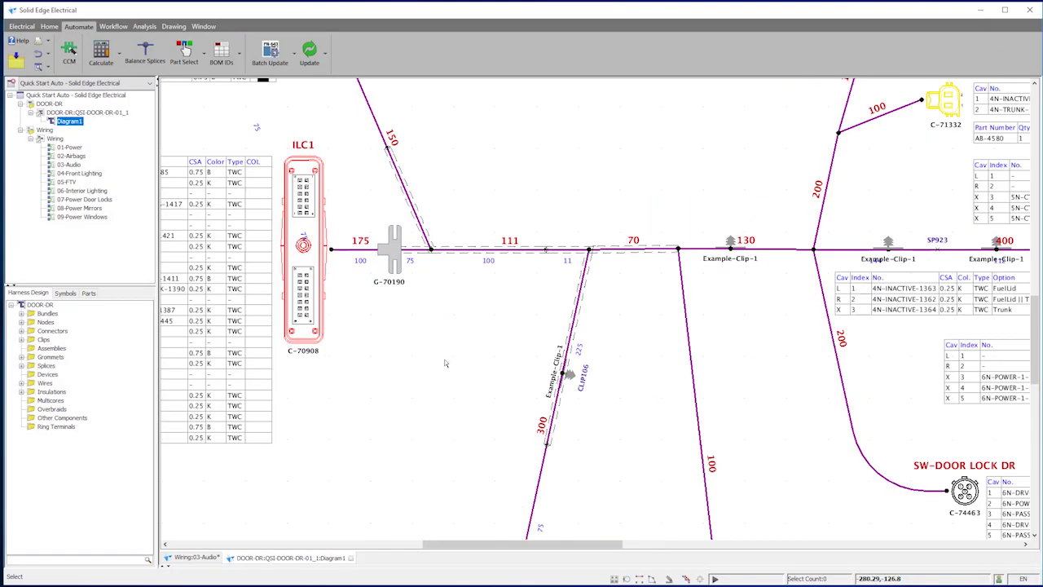
middle_click_drag(504, 381, 551, 474)
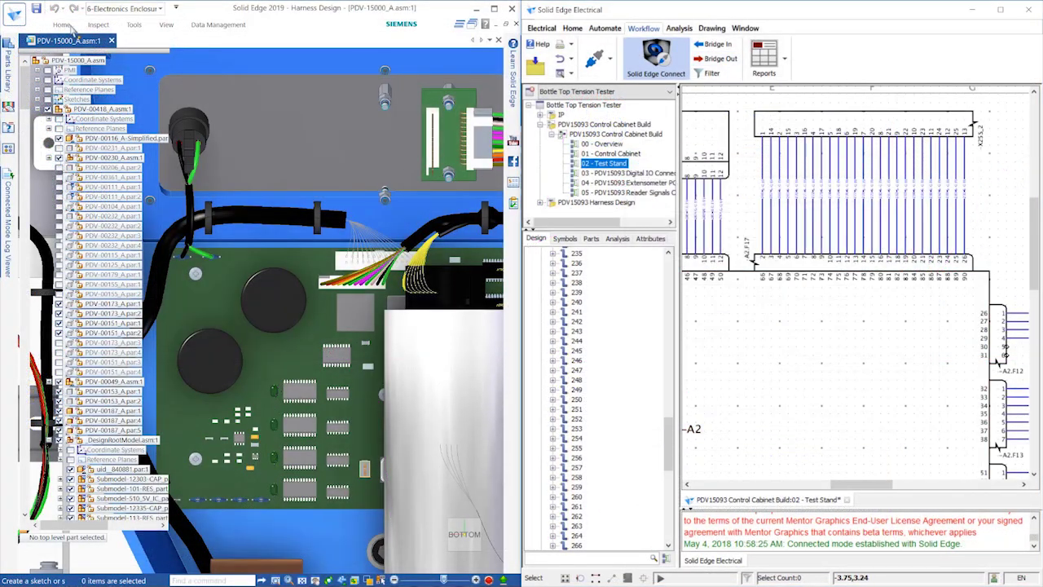
Step: Update the harness from the electrical design and edit properties of the selected test stand conductors
left_click(65, 26)
left_click(300, 98)
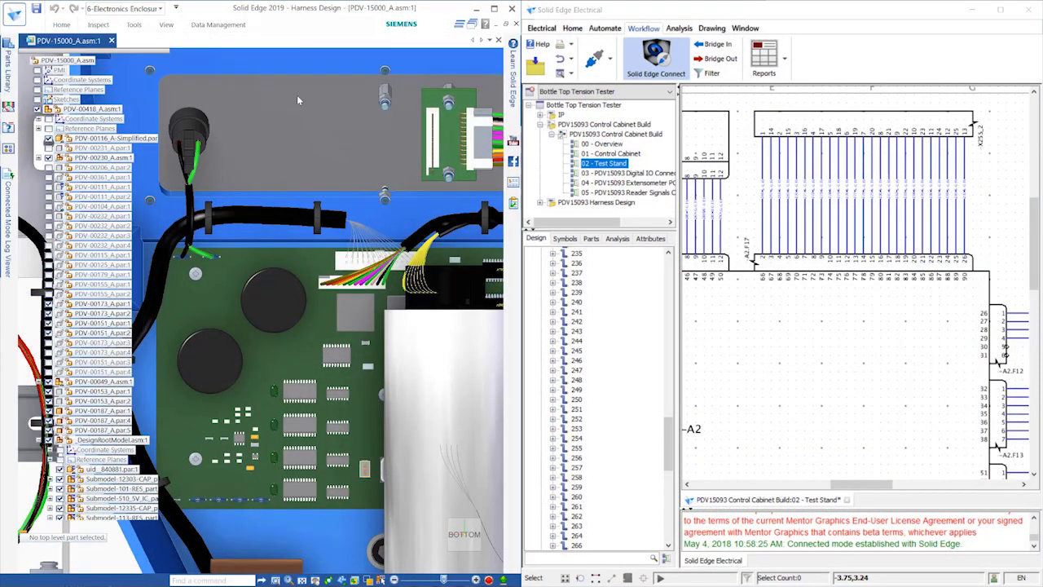
left_click_drag(996, 221, 997, 221)
right_click(896, 194)
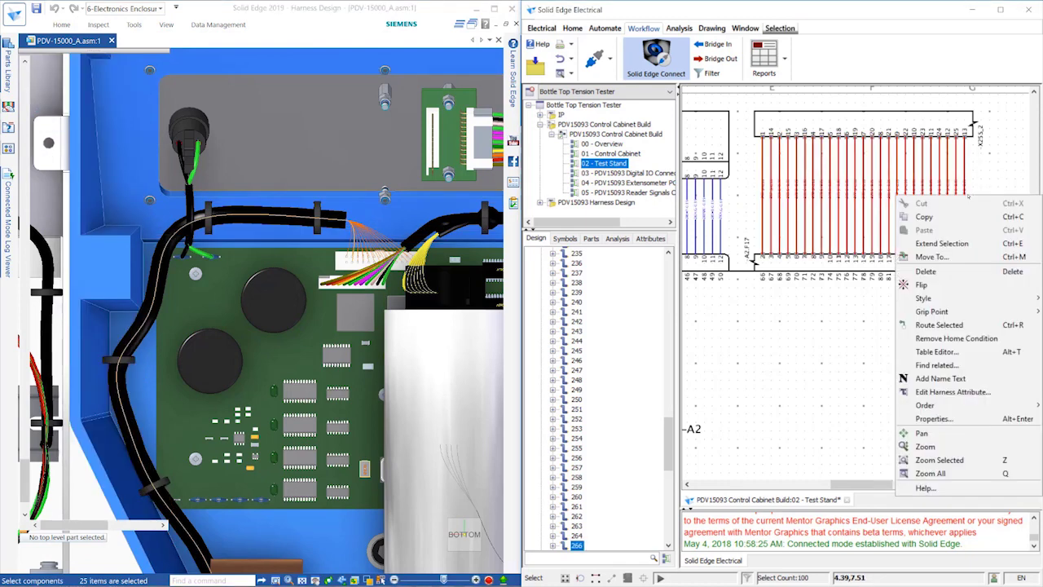
left_click(923, 419)
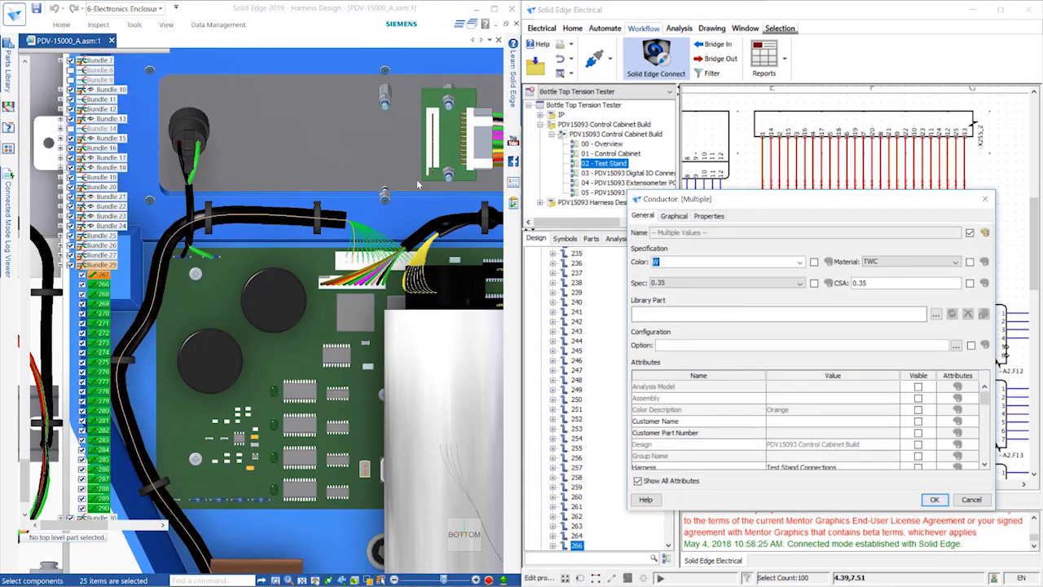
left_click(933, 499)
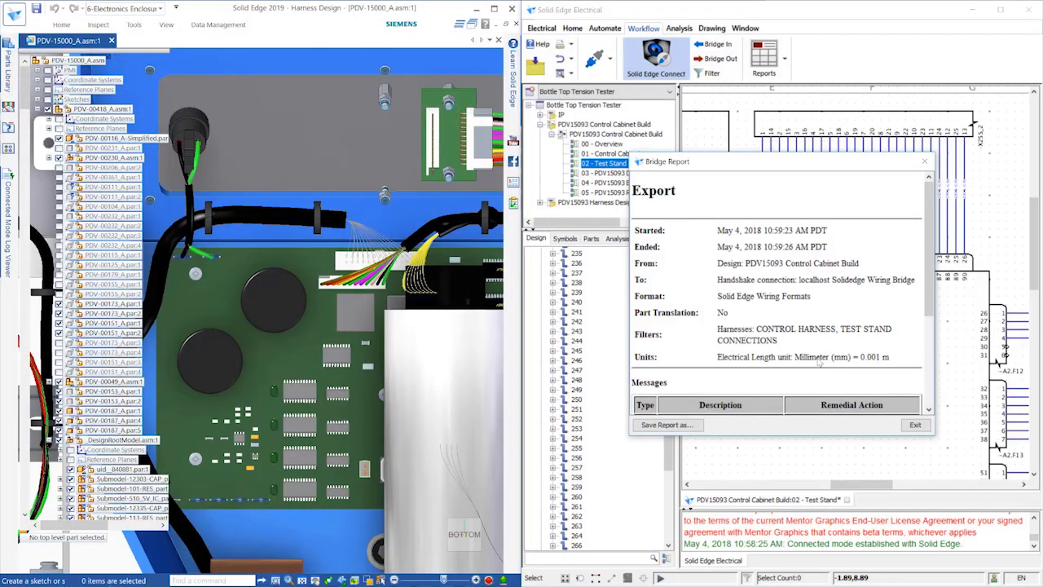
Step: Update the harness again, give the chosen conductors a new colour, and bridge the design out to Solid Edge
left_click(238, 63)
left_click(298, 98)
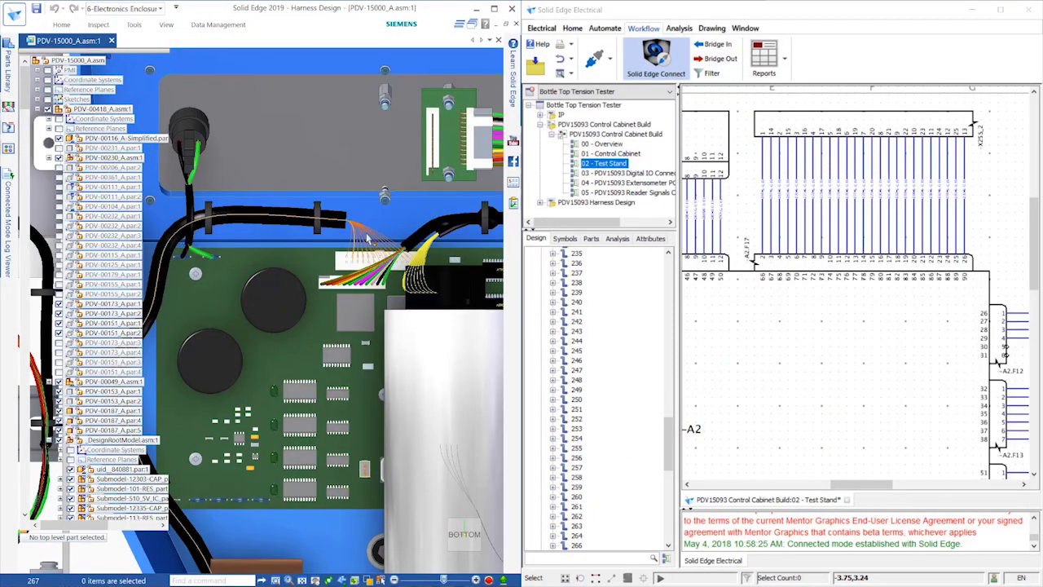
left_click(932, 418)
left_click(766, 262)
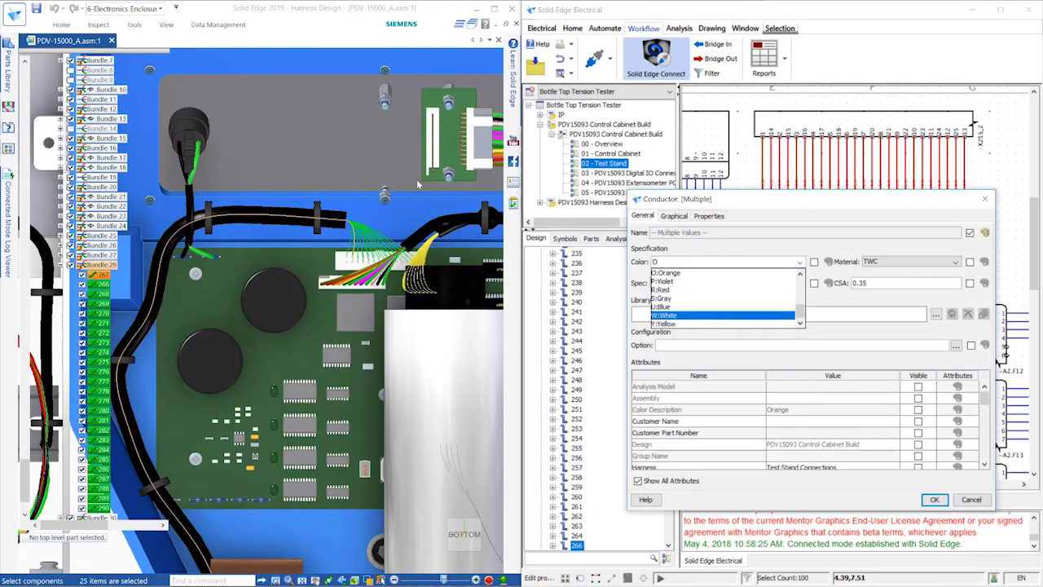
left_click(934, 499)
left_click(717, 58)
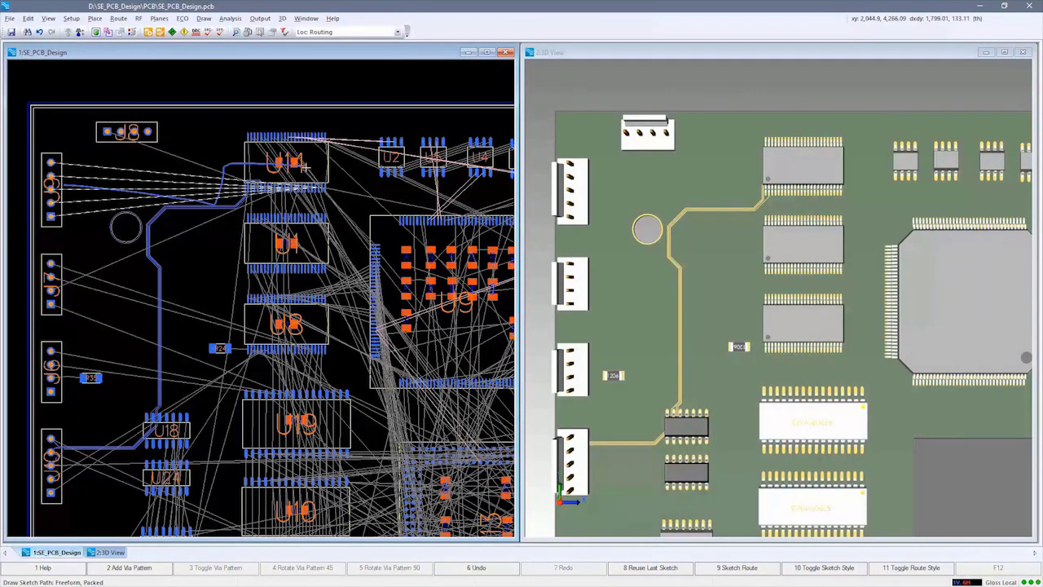
Step: Route the sketched connection with Sketch Route, fit the board, and send it via MCAD Collaborator
left_click(736, 566)
left_click(95, 32)
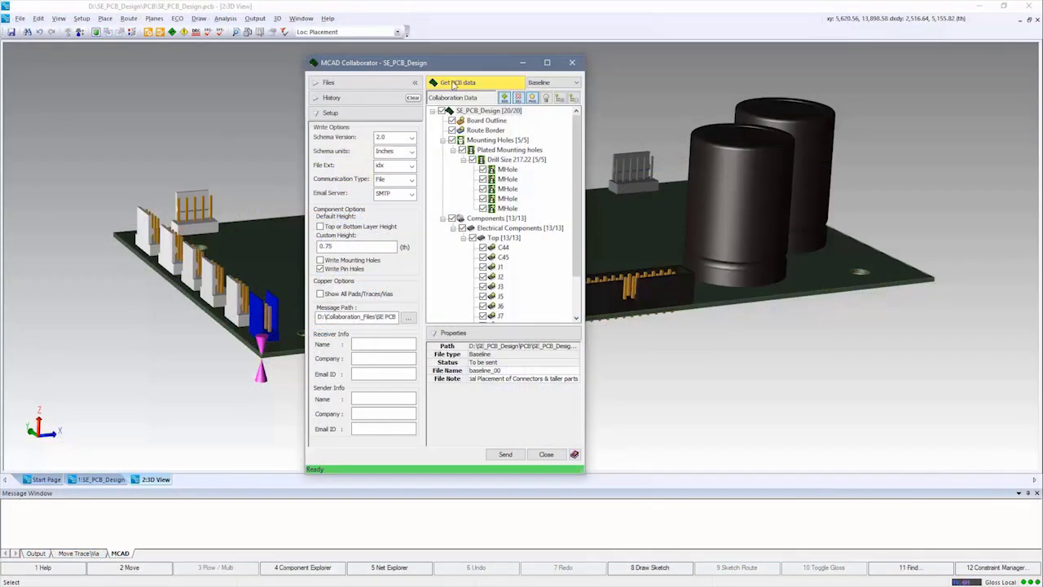
left_click(514, 456)
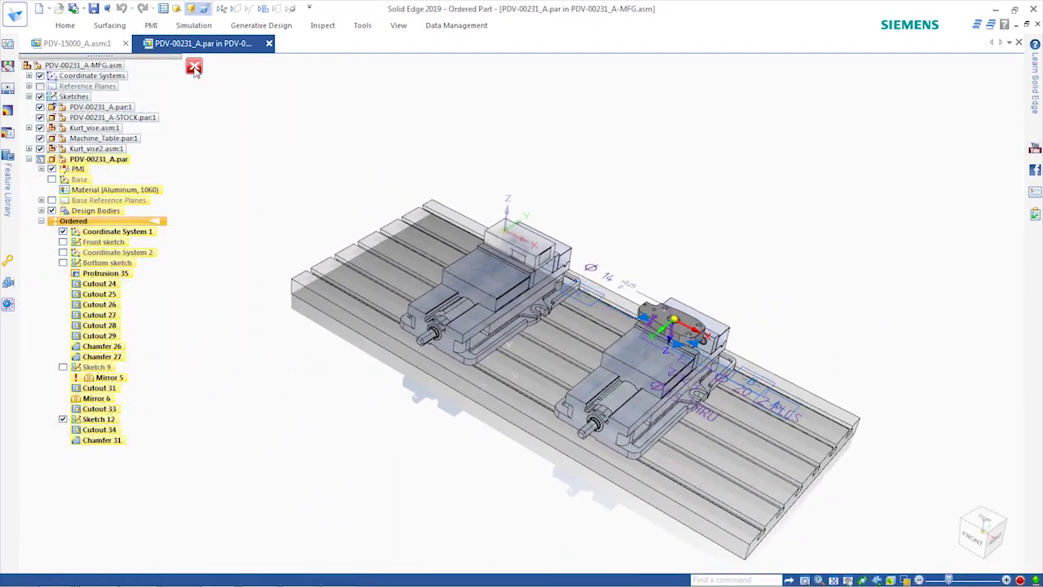
Step: Close in-place editing, check PDV-00455's printability and scale, and scroll through the 3YOURMIND material offers
left_click(194, 67)
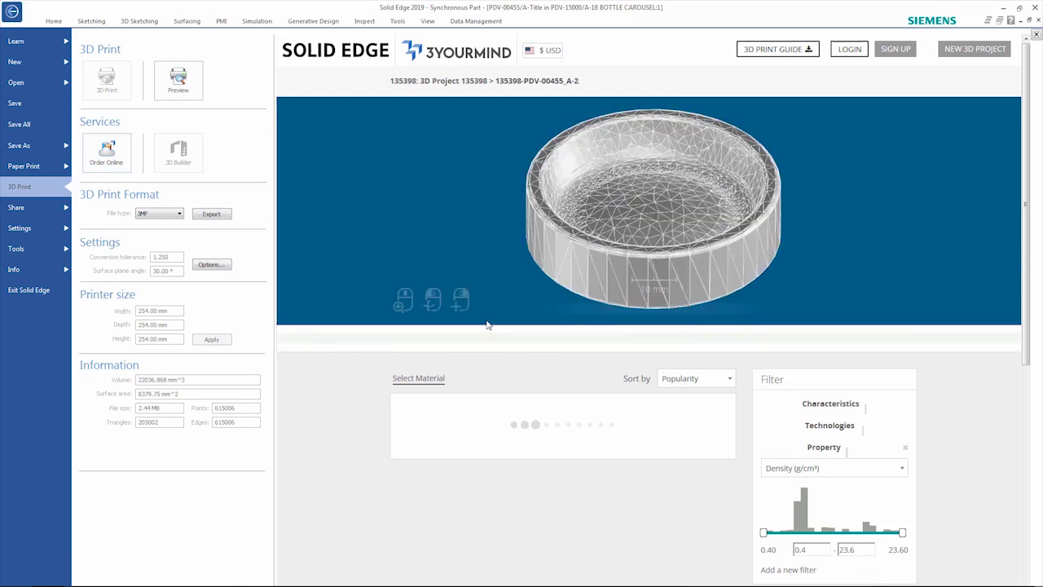
left_click(436, 339)
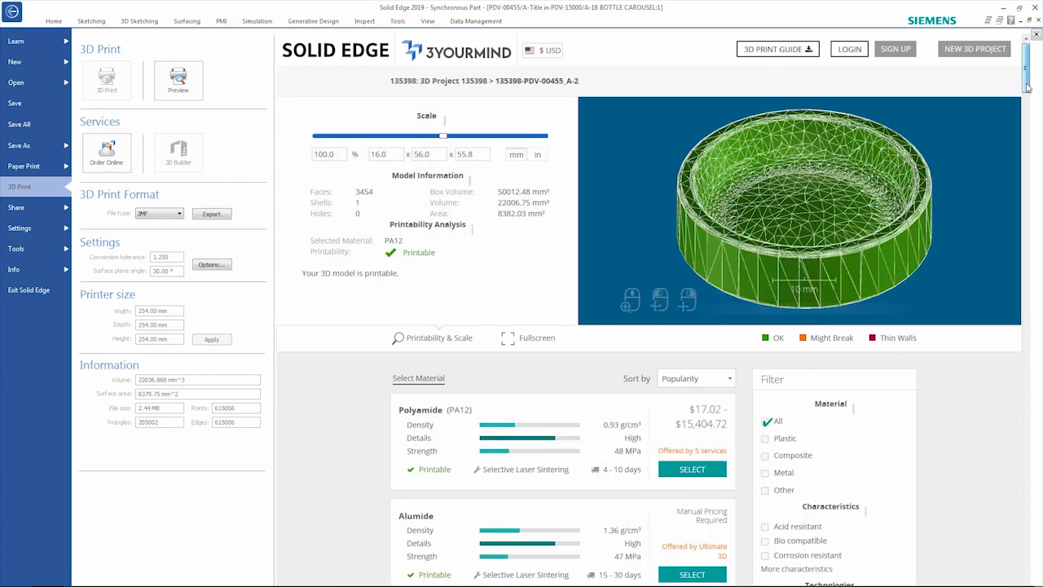
left_click_drag(1028, 88, 1028, 166)
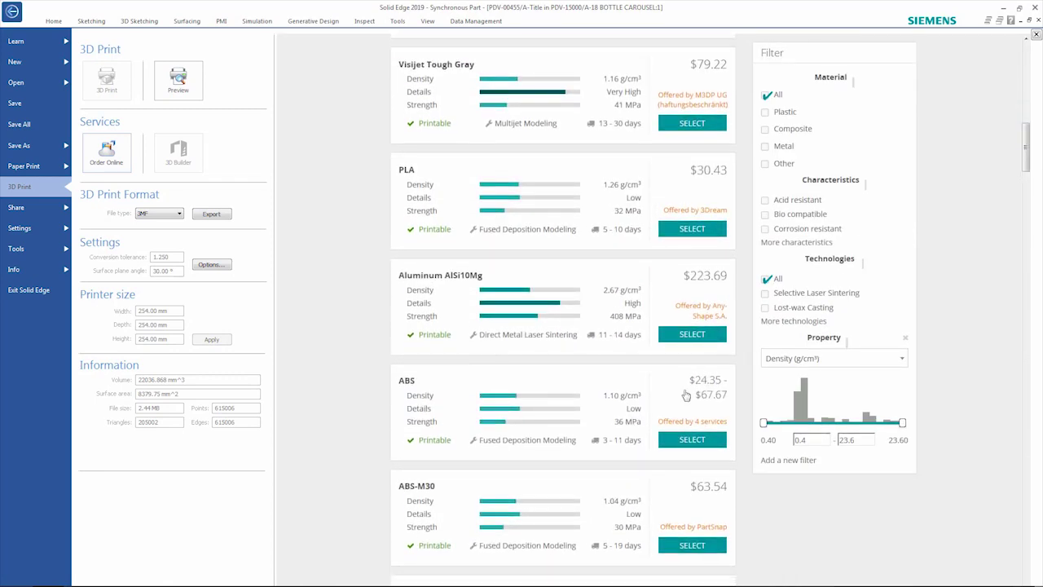
left_click(692, 440)
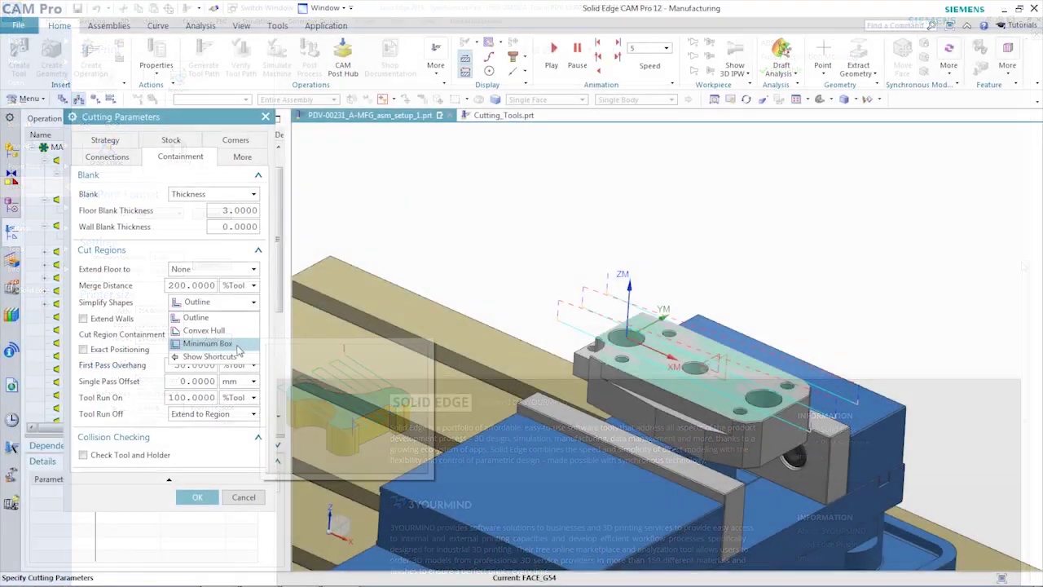
Step: Set Containment to Simplify Shapes: Minimum Box and Extend Floor: Part Outline
left_click(240, 346)
left_click(253, 270)
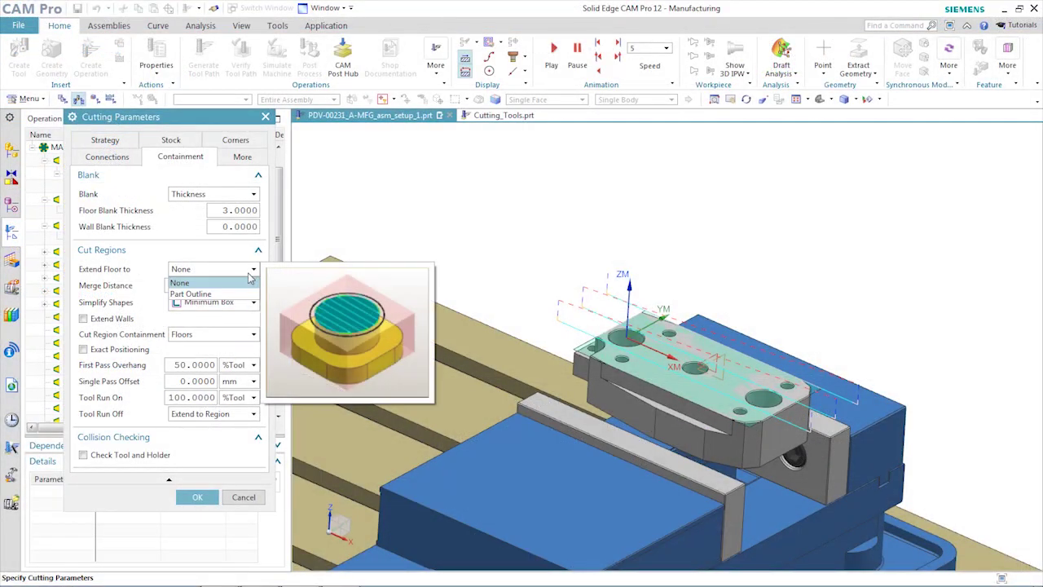
left_click(237, 295)
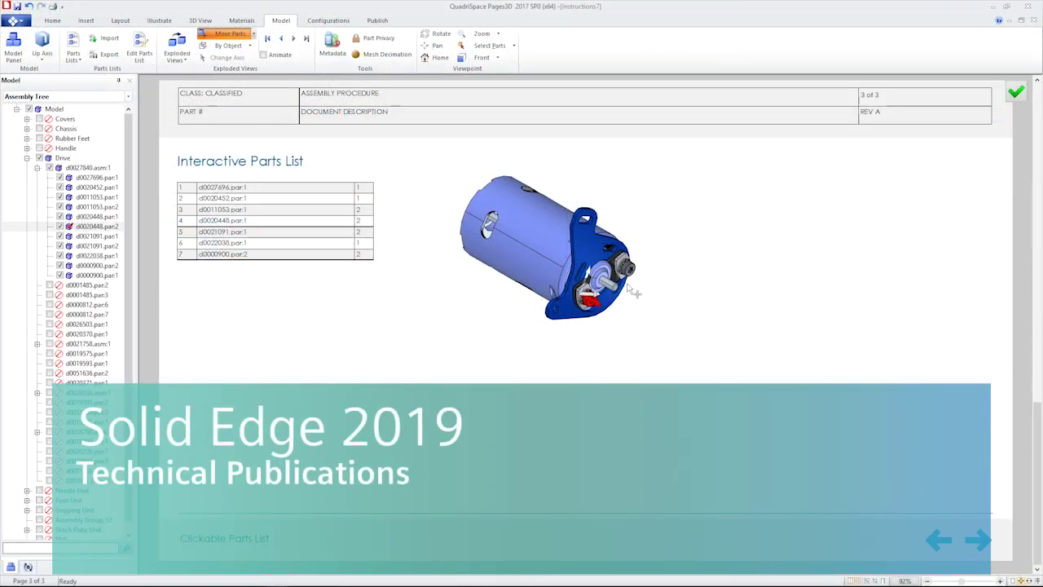
Step: Drag the screws and the d0011053.par:1 and :2 washers out of the motor, then return to Home view
left_click_drag(617, 301, 627, 315)
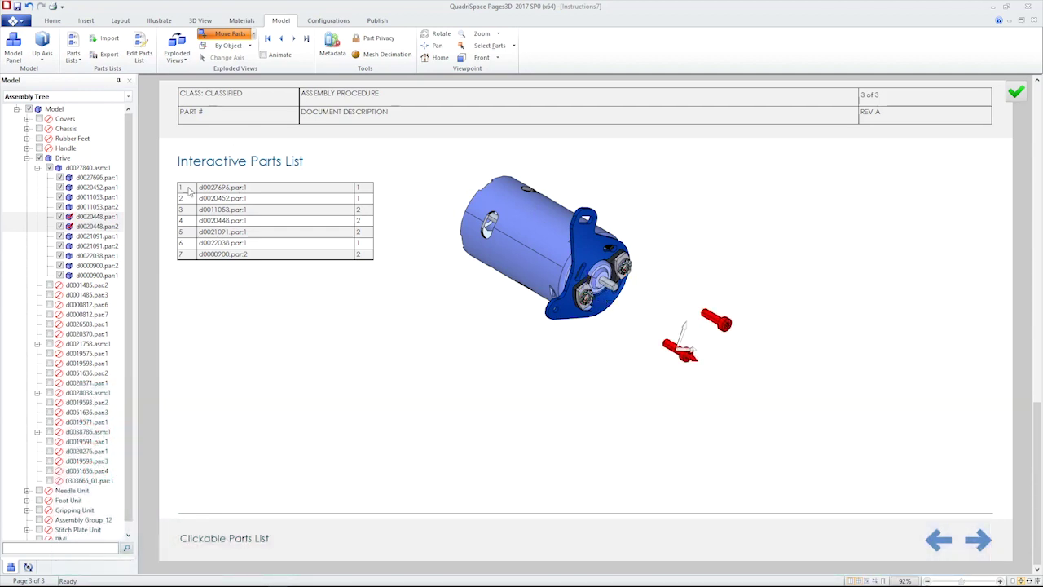
left_click(98, 197)
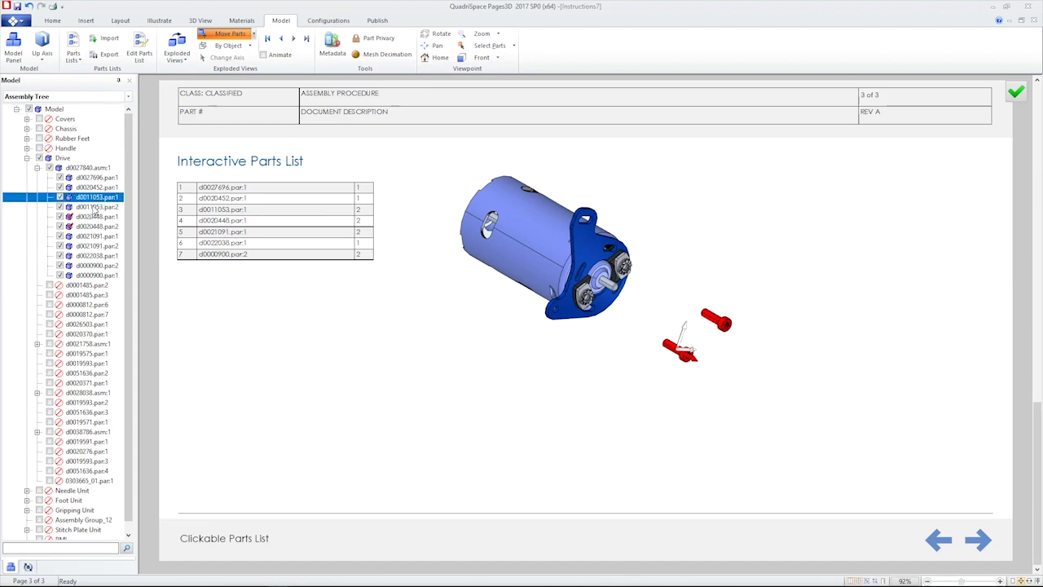
left_click(95, 208, "ctrl")
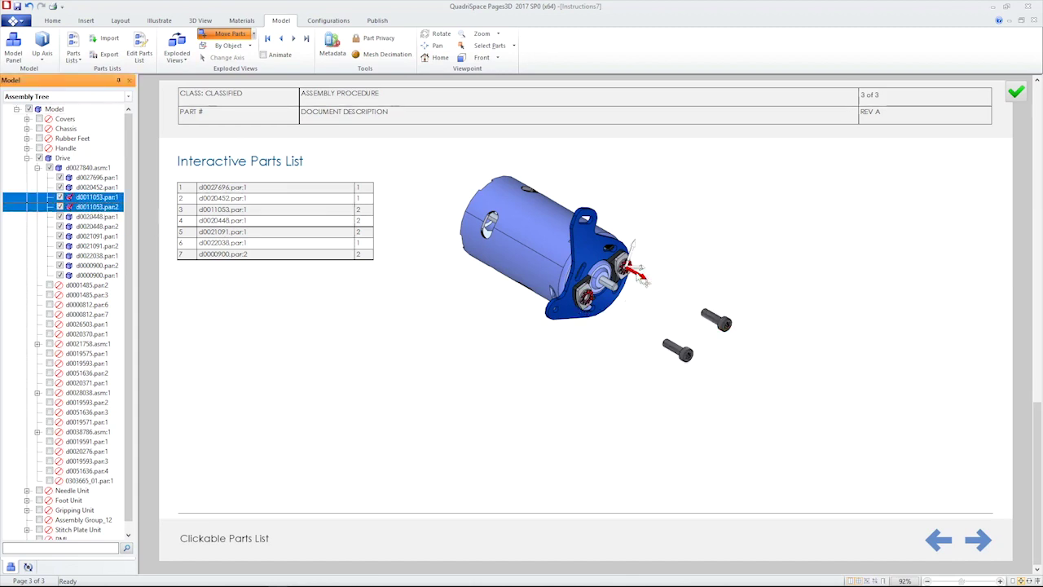
left_click_drag(642, 277, 669, 287)
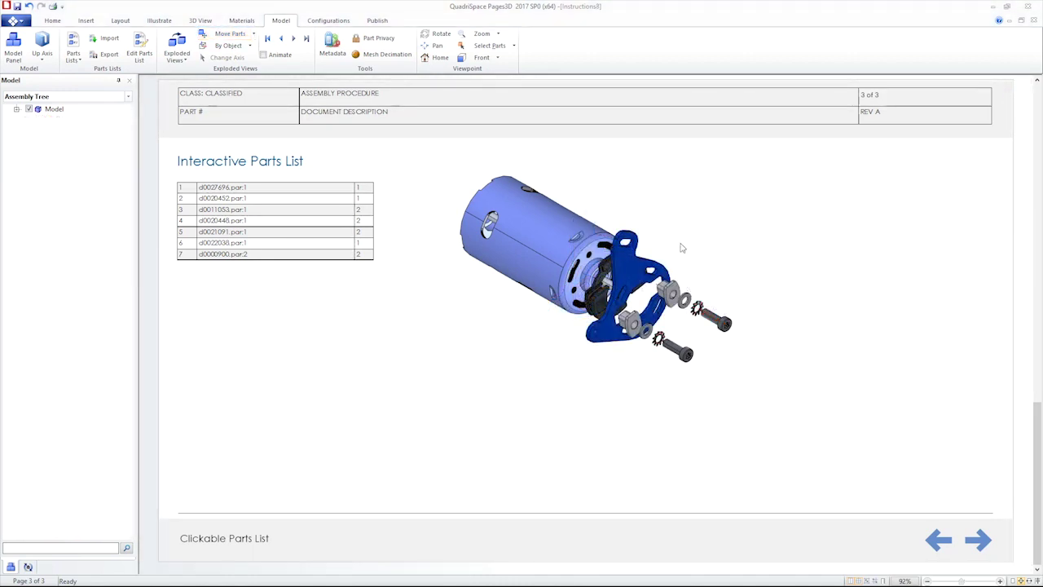
left_click(442, 62)
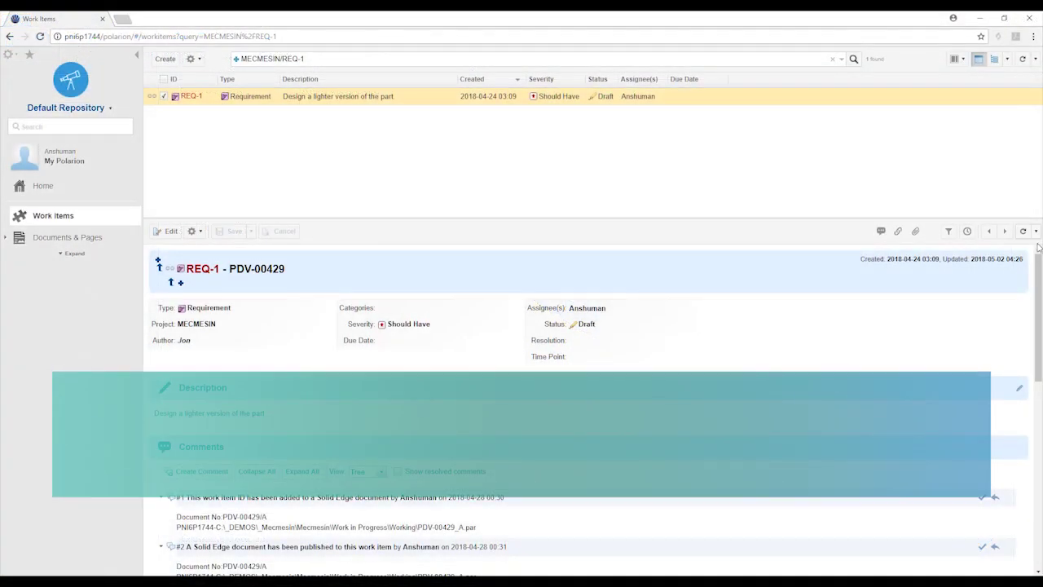
Step: Scroll REQ-1's detail pane to its Comments, then advance the Mecmesin gallery in Solid Edge Portal
left_click_drag(1037, 269, 1037, 421)
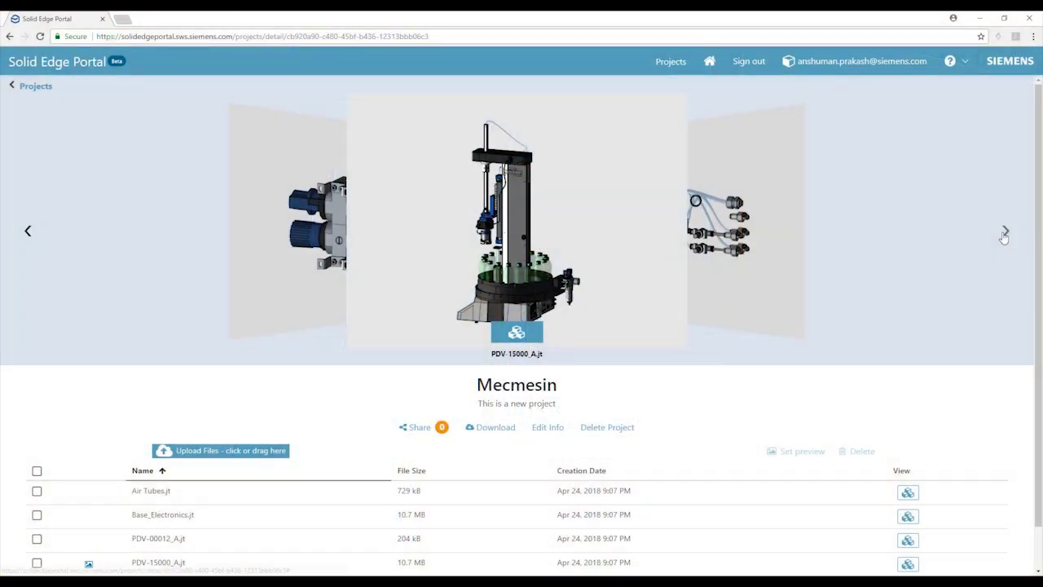
left_click(1005, 233)
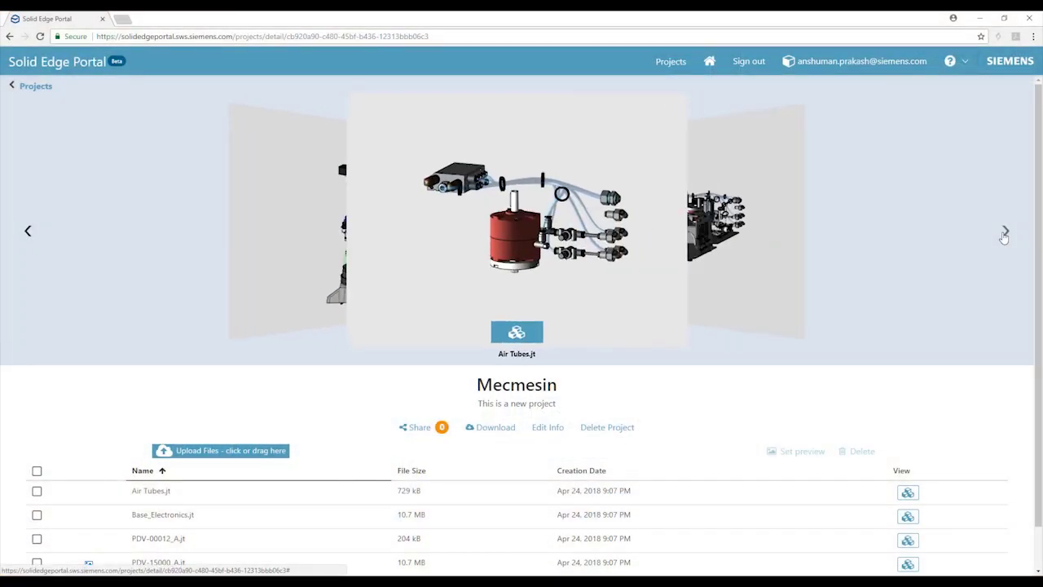
Step: Open PDV-00012_A.jt from the Mecmesin gallery in the 3D viewer and show its Front view
left_click(1005, 233)
left_click(1005, 234)
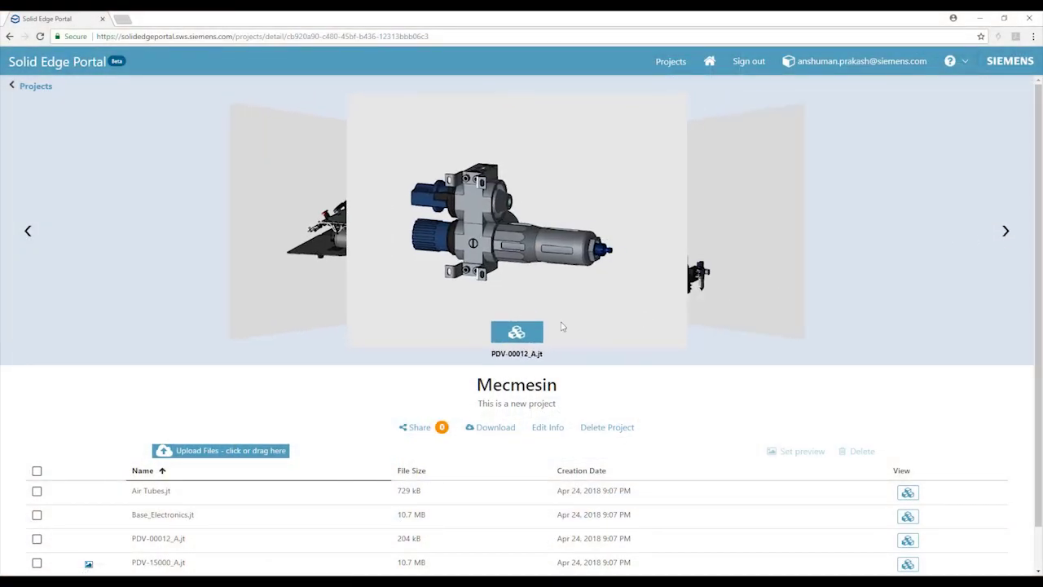
left_click(526, 334)
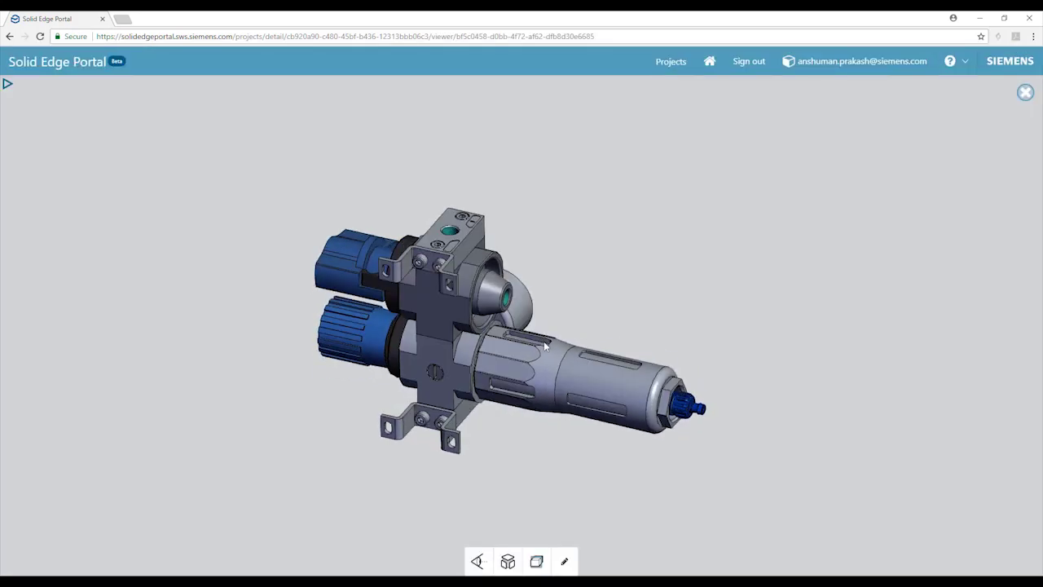
left_click(478, 562)
left_click(478, 531)
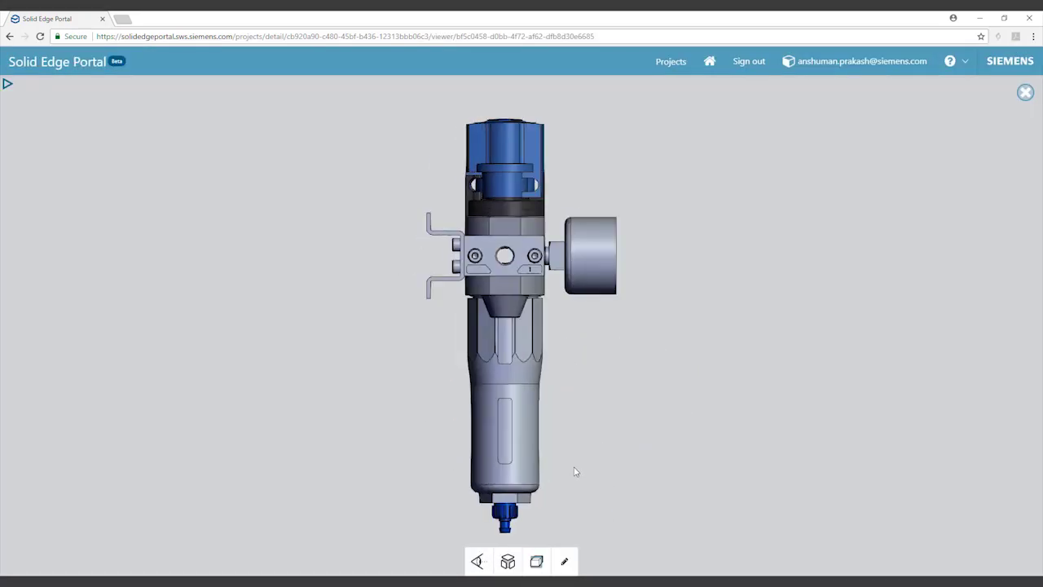